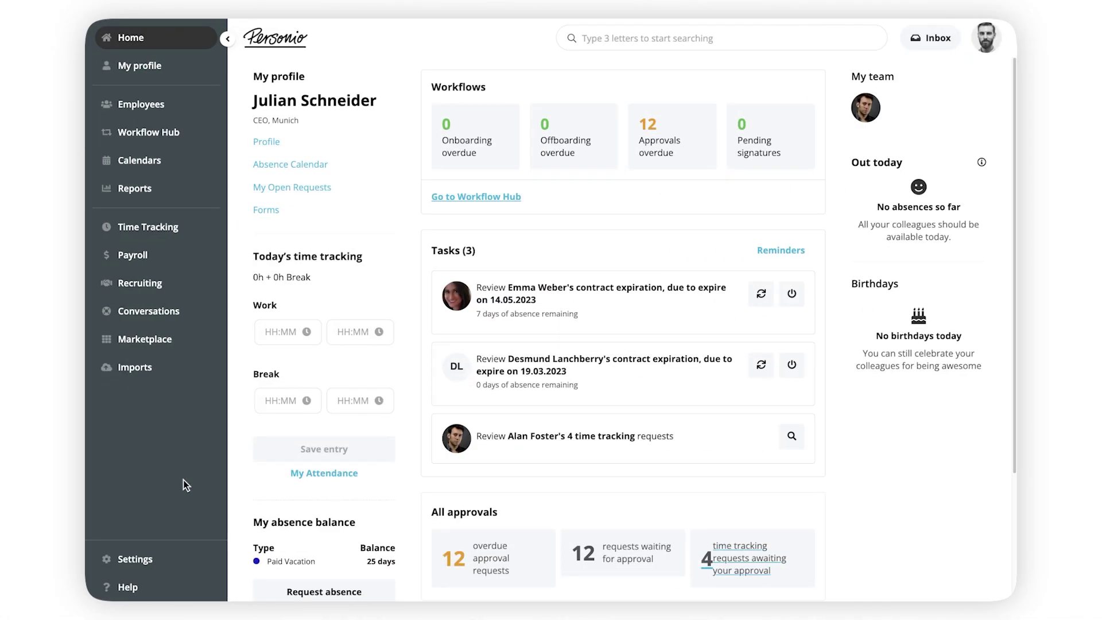
Under Recruiting > Evaluations > Sections, add and save a section named 'Language Skills'
{"action": "left_click", "coordinate": [184, 556]}
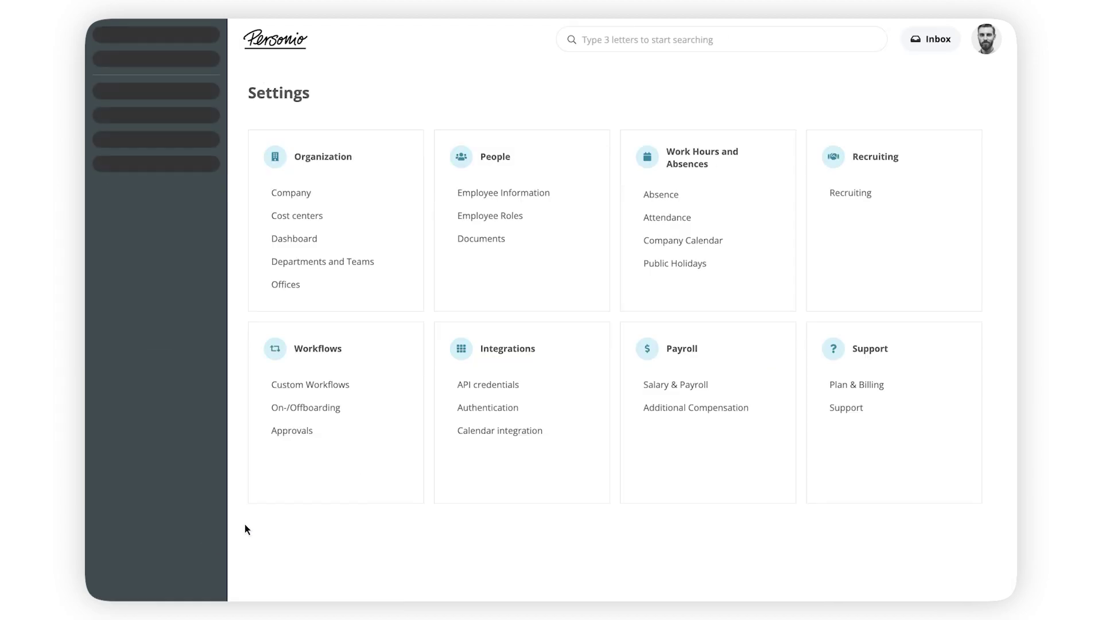
{"action": "left_click", "coordinate": [892, 197]}
{"action": "left_click", "coordinate": [584, 125]}
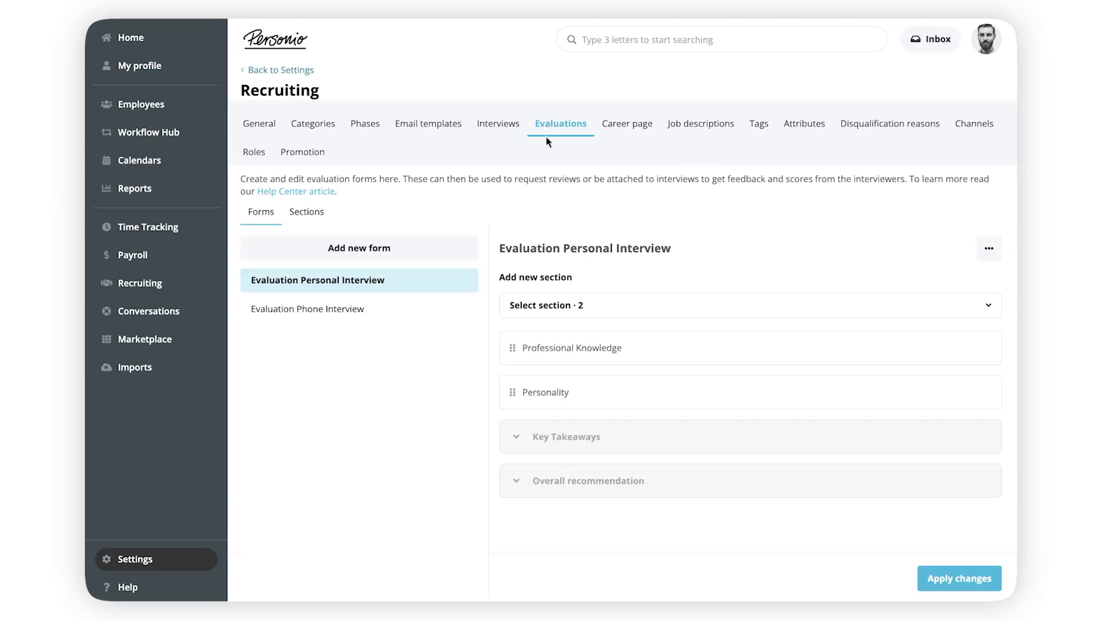
{"action": "left_click", "coordinate": [329, 215]}
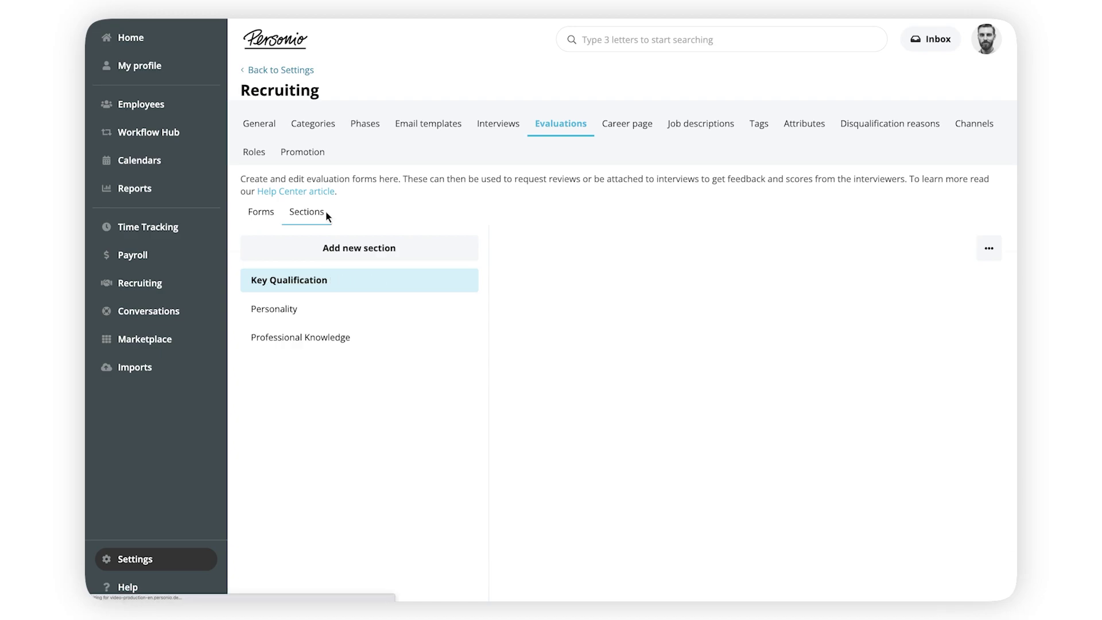
{"action": "left_click", "coordinate": [319, 251]}
{"action": "type", "text": "Language Skills"}
{"action": "left_click", "coordinate": [640, 360]}
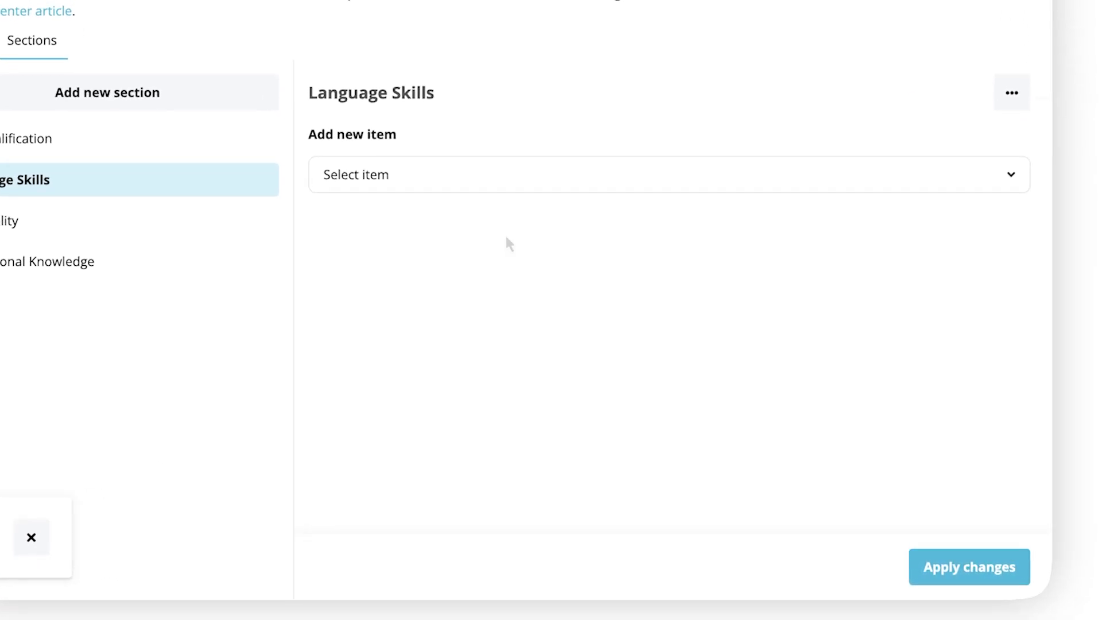
Add a sub-section title reading 'This is for language-based roles, e.g. Customer support, Sales etc.'
{"action": "left_click", "coordinate": [505, 174]}
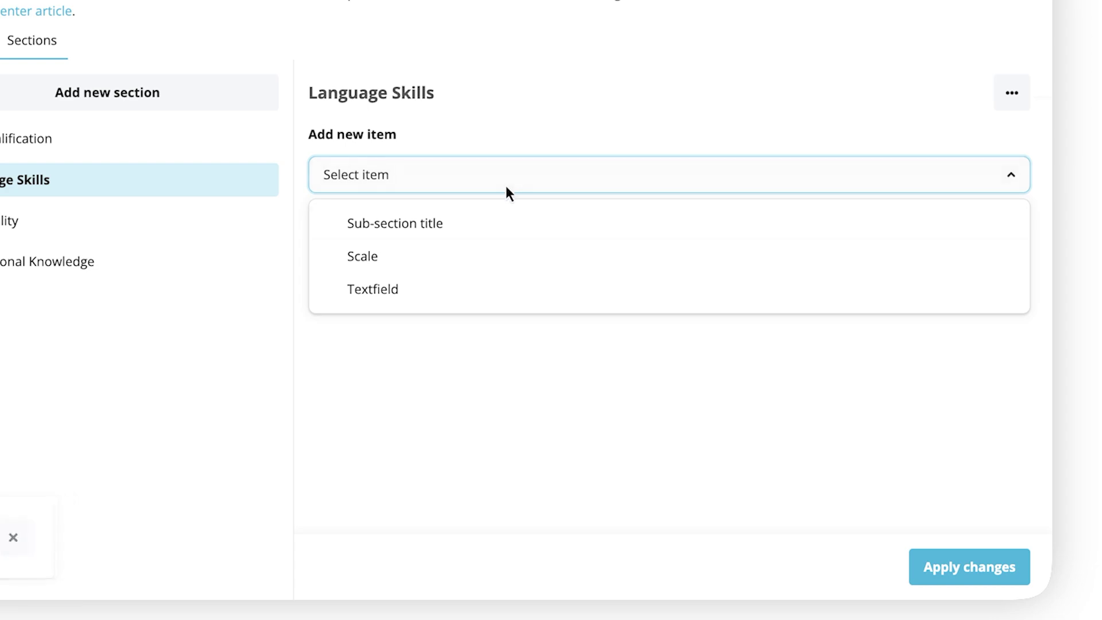
{"action": "left_click", "coordinate": [510, 225]}
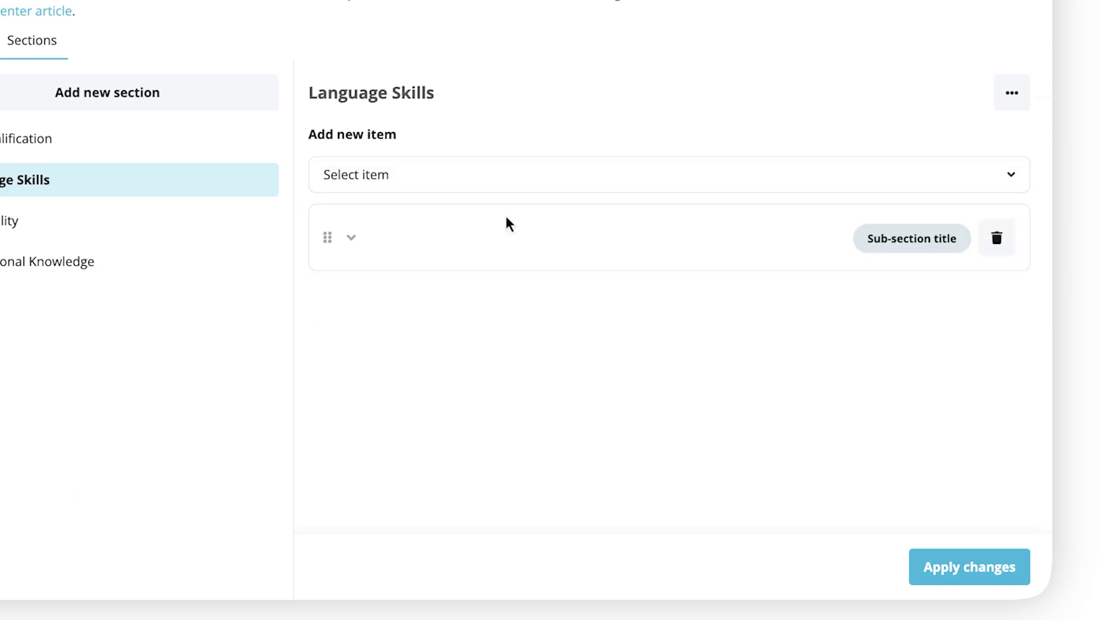
{"action": "left_click", "coordinate": [509, 225]}
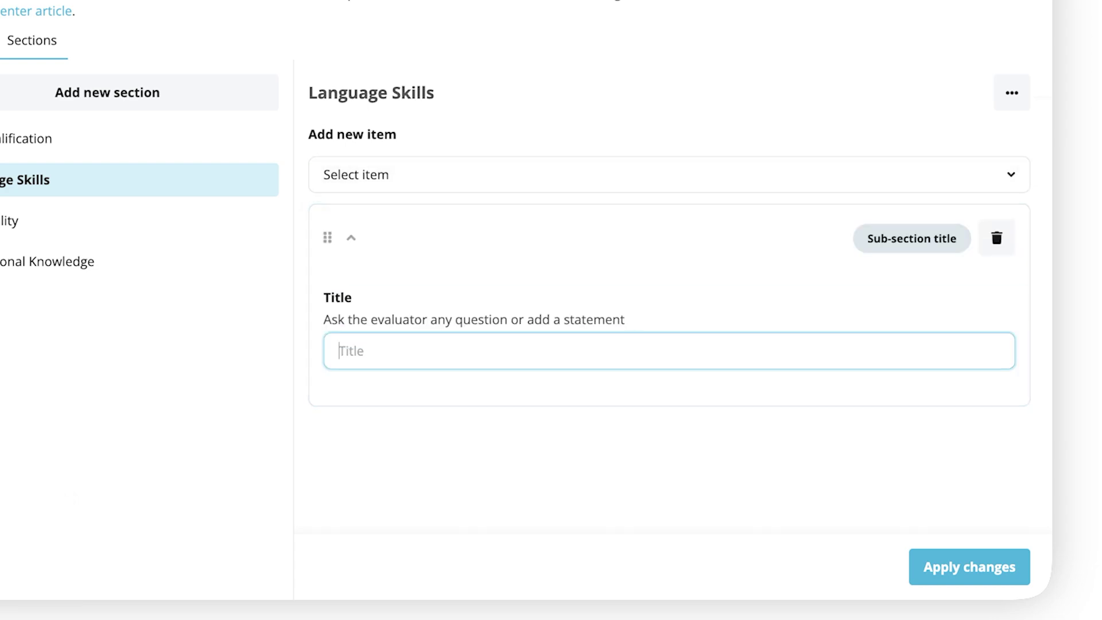
{"action": "type", "text": "This is for language-based roles, e.g. Customer support, Sales etc."}
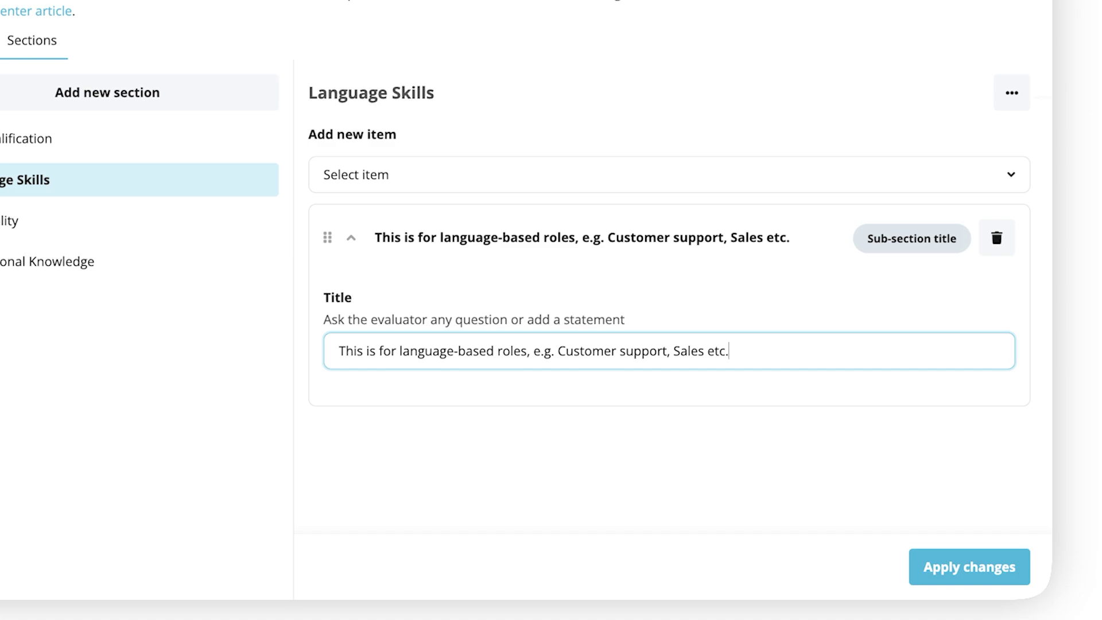
Add a written-language-skills scale from 'Elementary proficiency' to 'Native / Bilingual', with grammar guidance, weight 0.5
{"action": "left_click", "coordinate": [509, 175]}
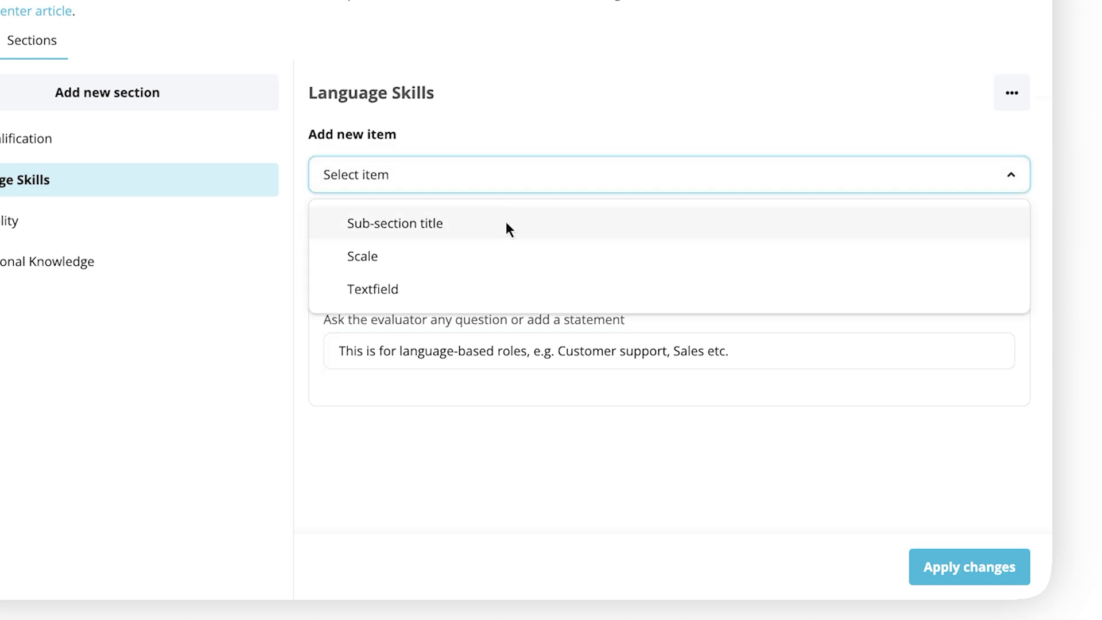
{"action": "left_click", "coordinate": [509, 257]}
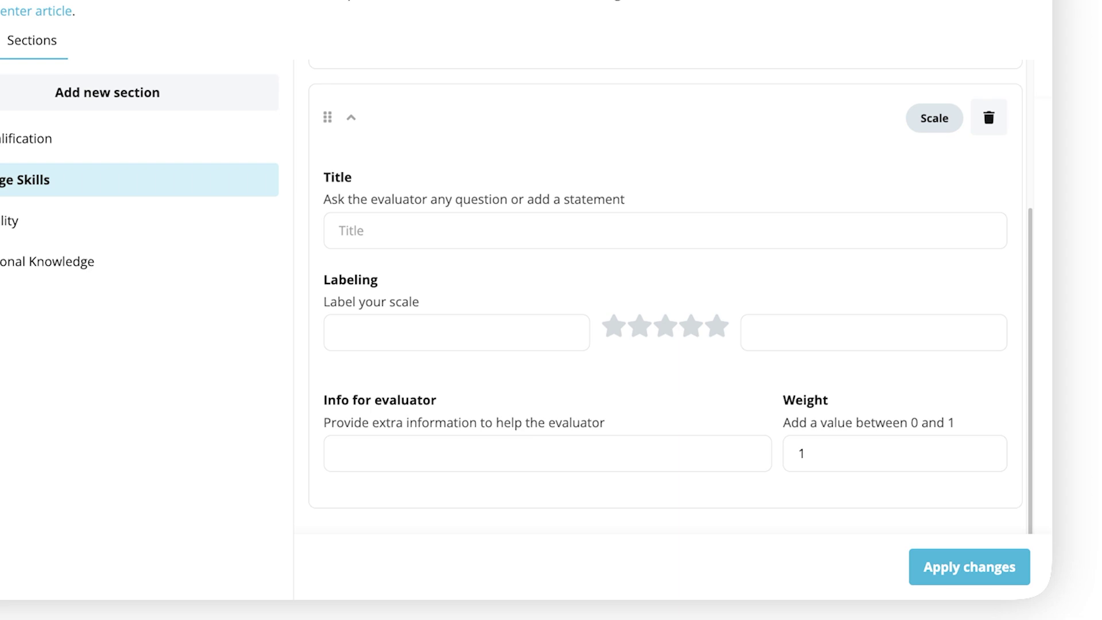
{"action": "type", "text": "How do you rate the candidate written language skills?"}
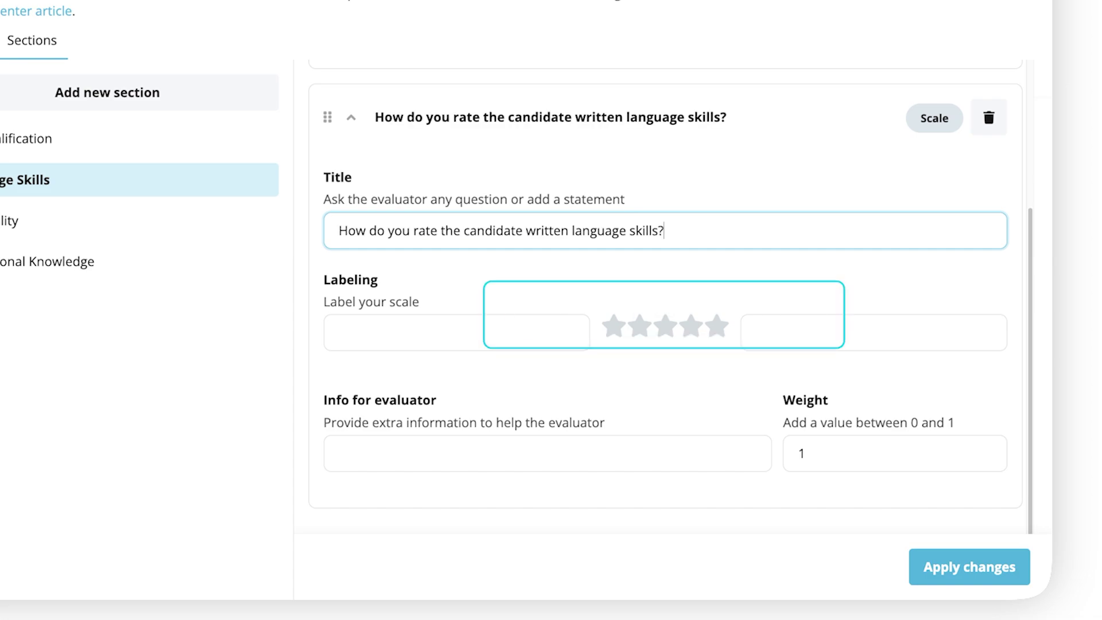
{"action": "type", "text": "Elementary proficiency"}
{"action": "key", "text": "Tab"}
{"action": "type", "text": "Native / Bilingual"}
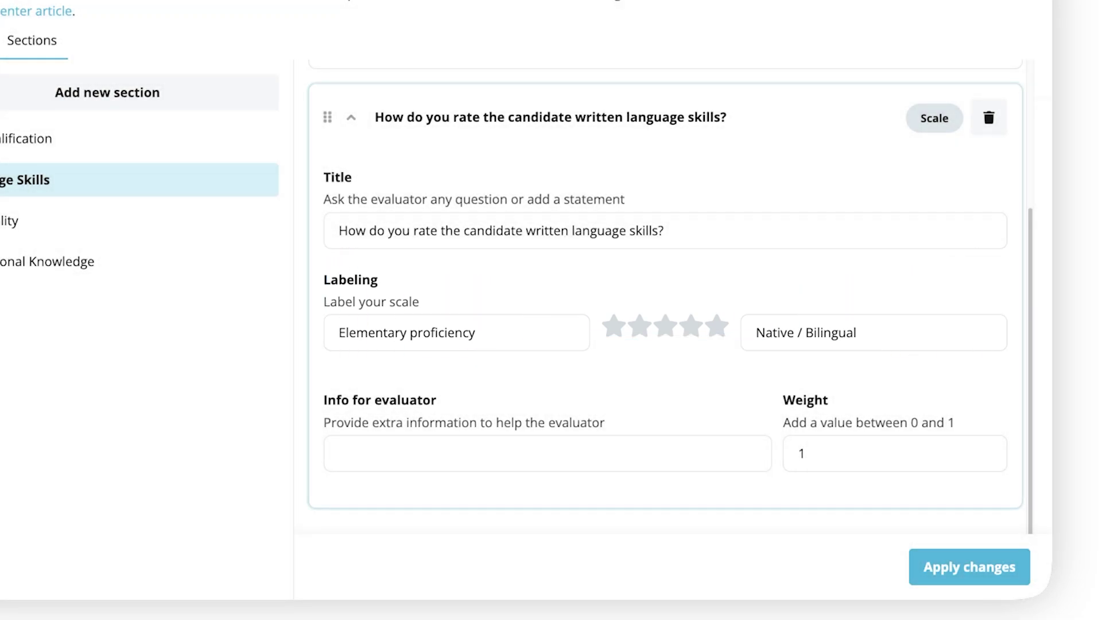
{"action": "key", "text": "Tab"}
{"action": "type", "text": "Take into consideration grammar, punctuation and proper usage of formal and informal forms."}
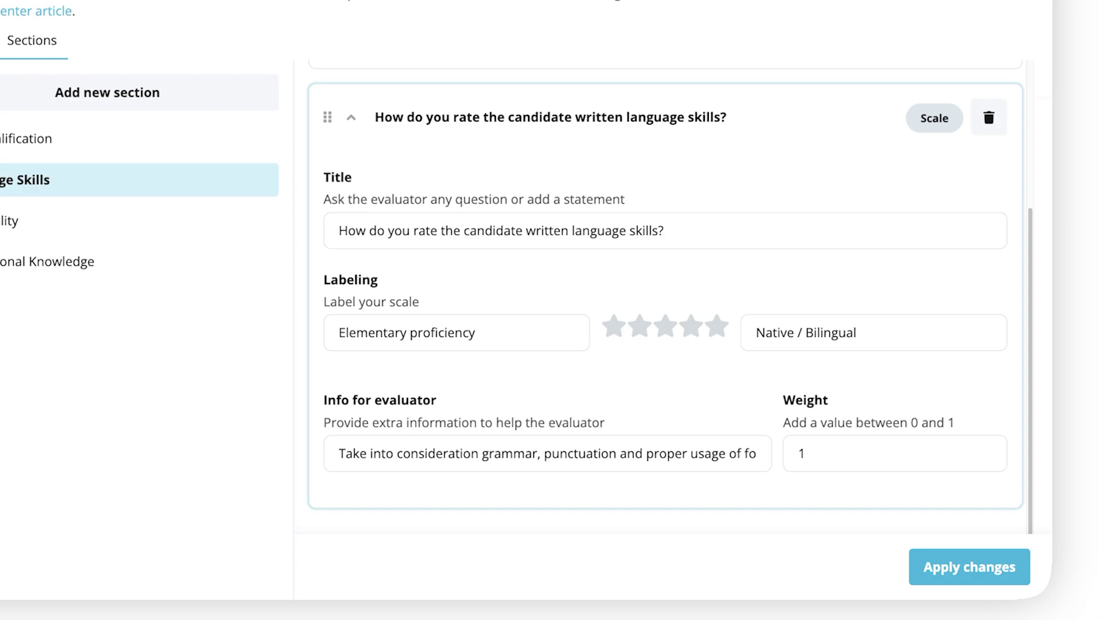
{"action": "key", "text": "Tab"}
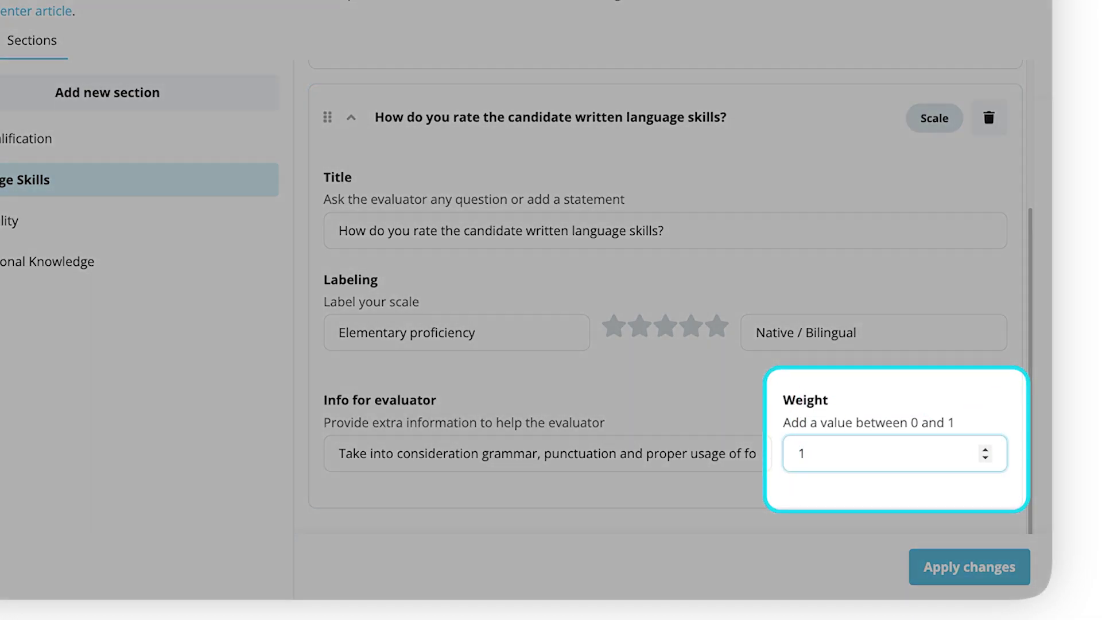
{"action": "key", "text": "BackSpace"}
{"action": "type", "text": "0"}
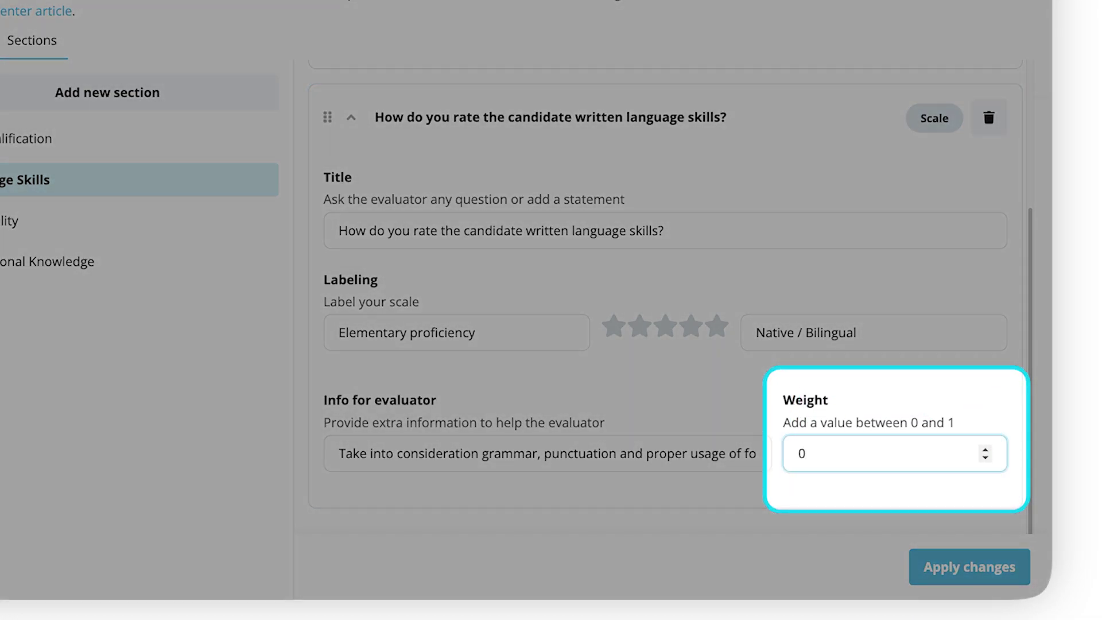
{"action": "type", "text": ".5"}
{"action": "key", "text": "Tab"}
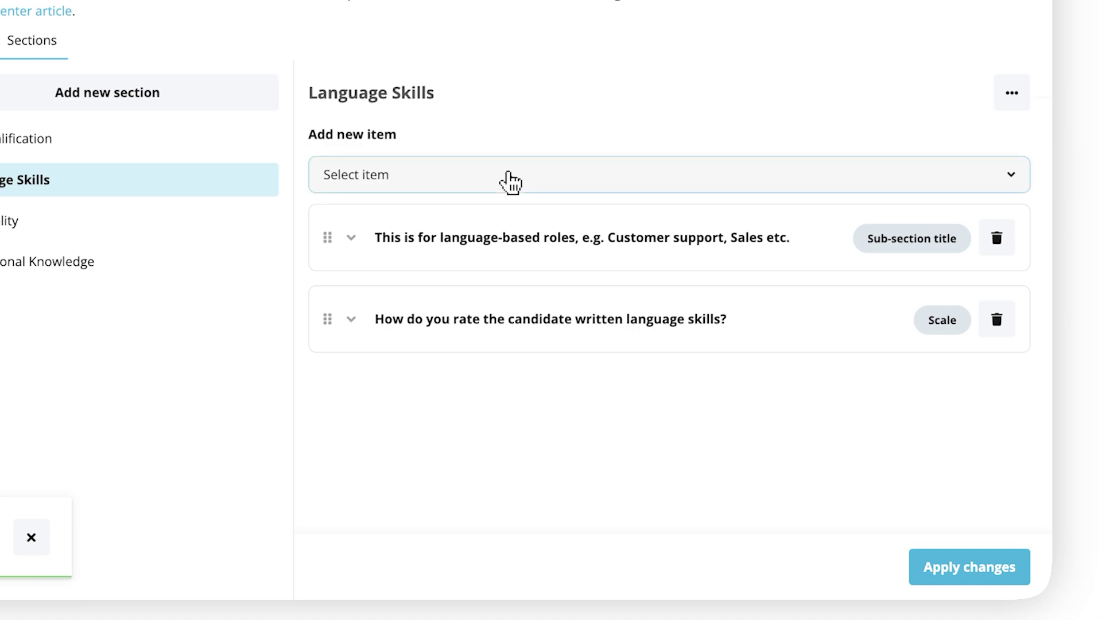
Add a textfield item 'What language is this evaluation for?' and apply the section changes
{"action": "left_click", "coordinate": [510, 178]}
{"action": "left_click", "coordinate": [509, 293]}
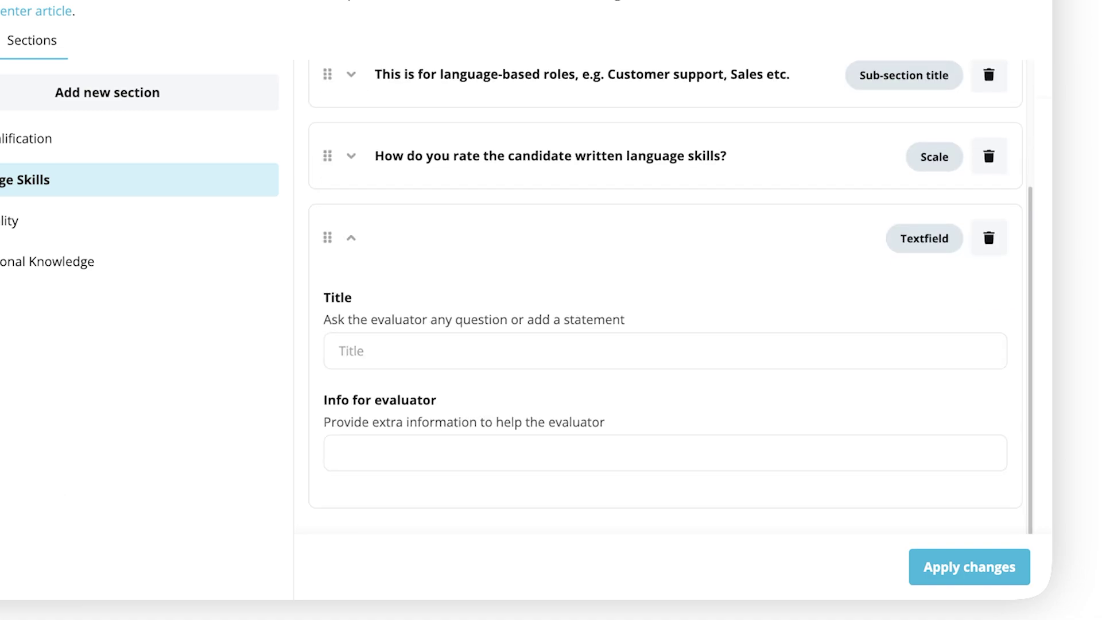
{"action": "type", "text": "What language is this evaluation for?"}
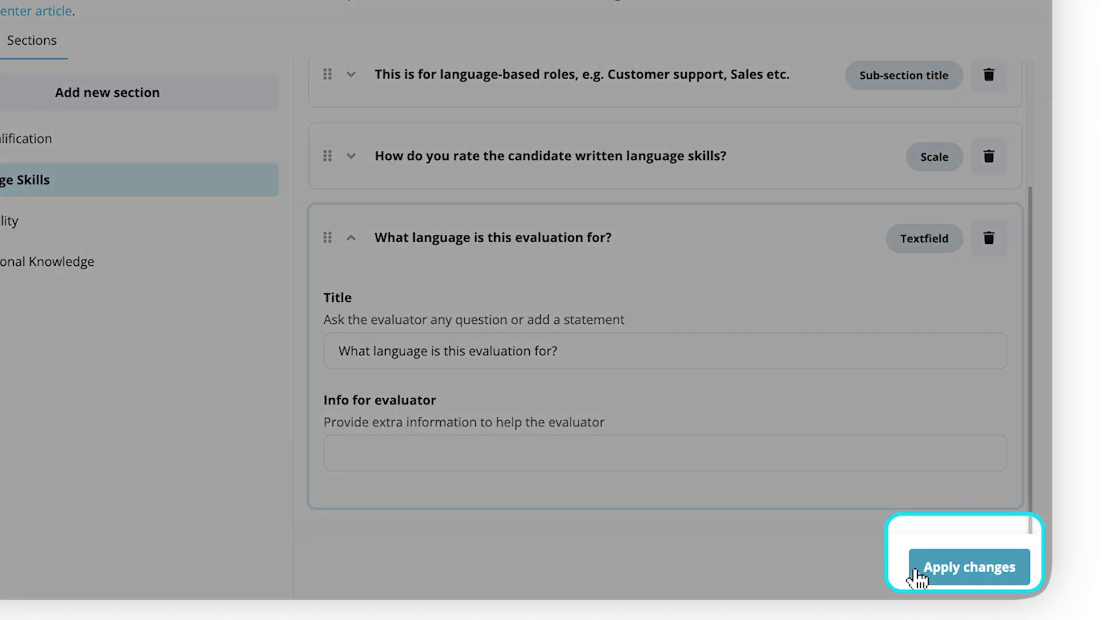
{"action": "left_click", "coordinate": [917, 574]}
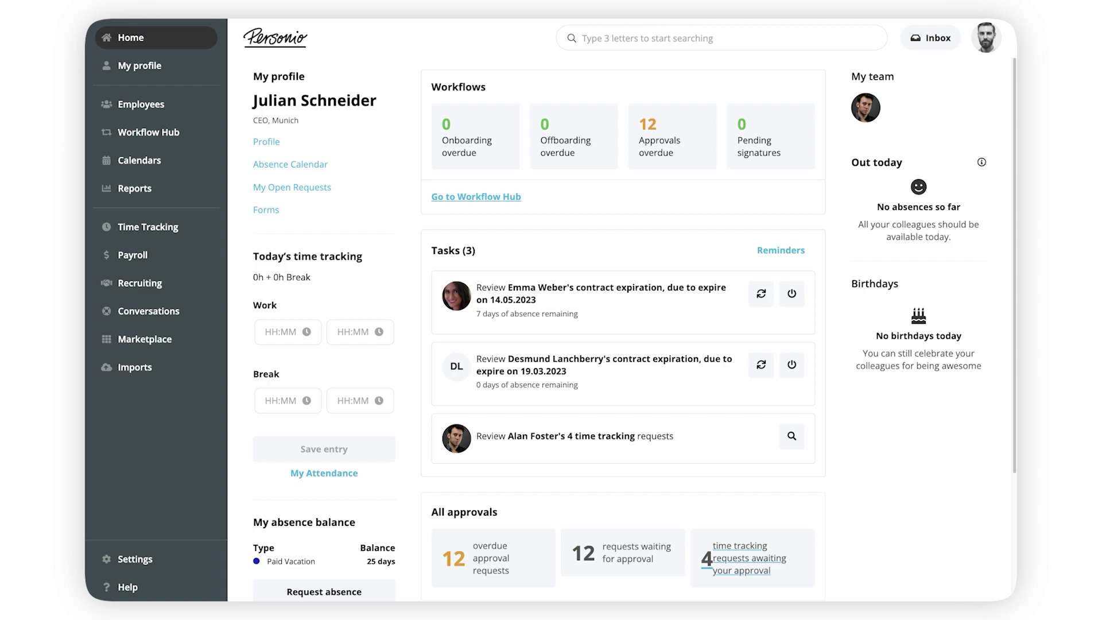
Under Recruiting > Evaluations, add a new evaluation form named 'CX role play'
{"action": "left_click", "coordinate": [183, 560]}
{"action": "left_click", "coordinate": [887, 193]}
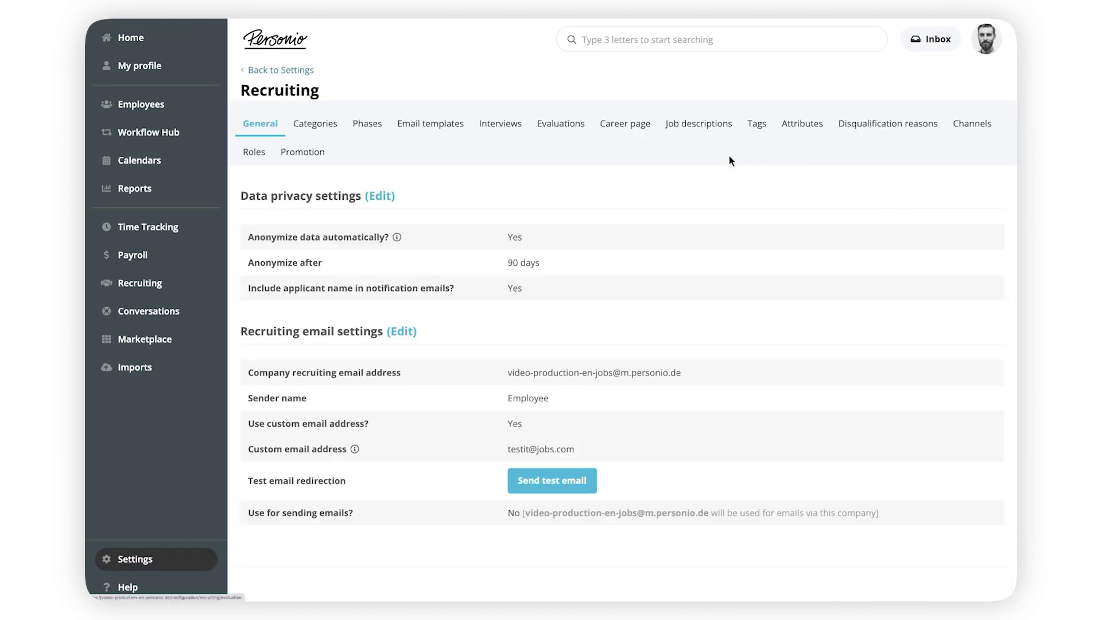
{"action": "left_click", "coordinate": [588, 125]}
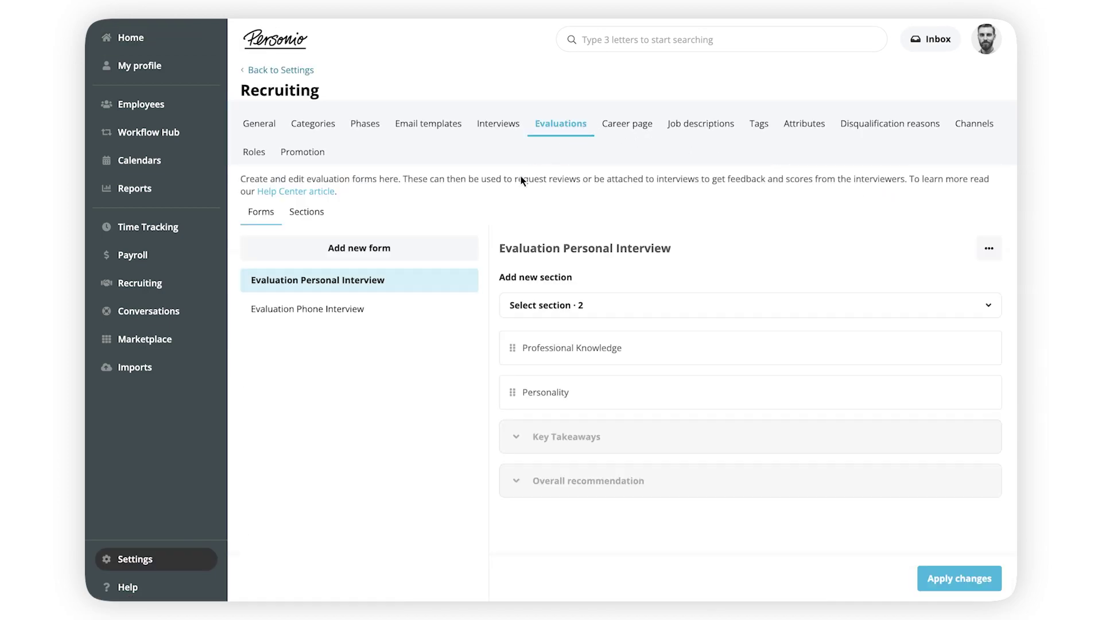
{"action": "left_click", "coordinate": [438, 248]}
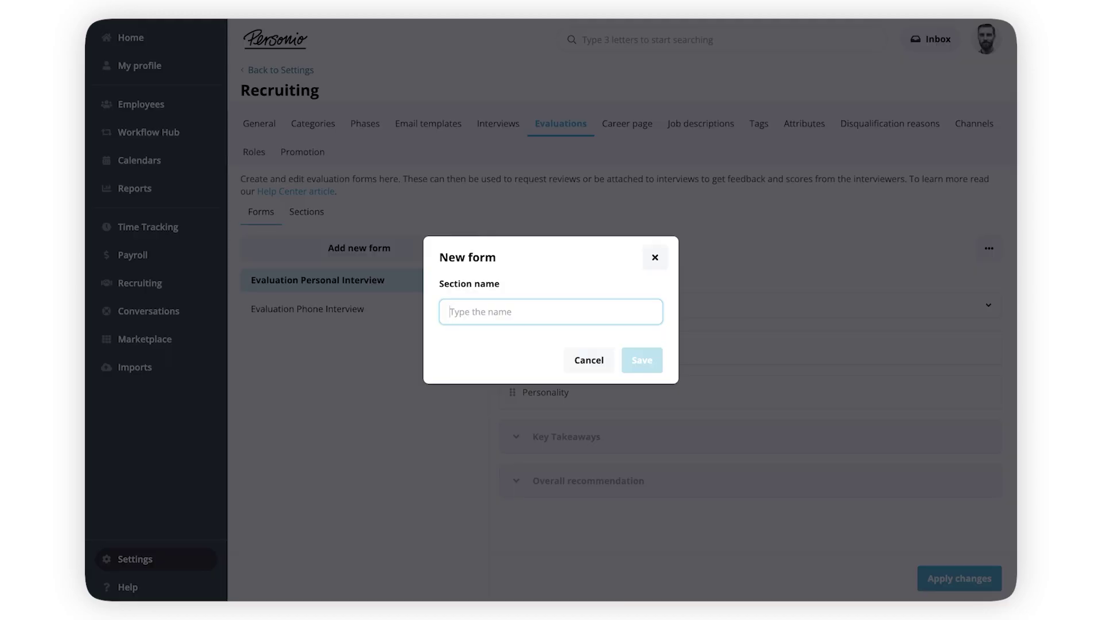
{"action": "type", "text": "CX role play"}
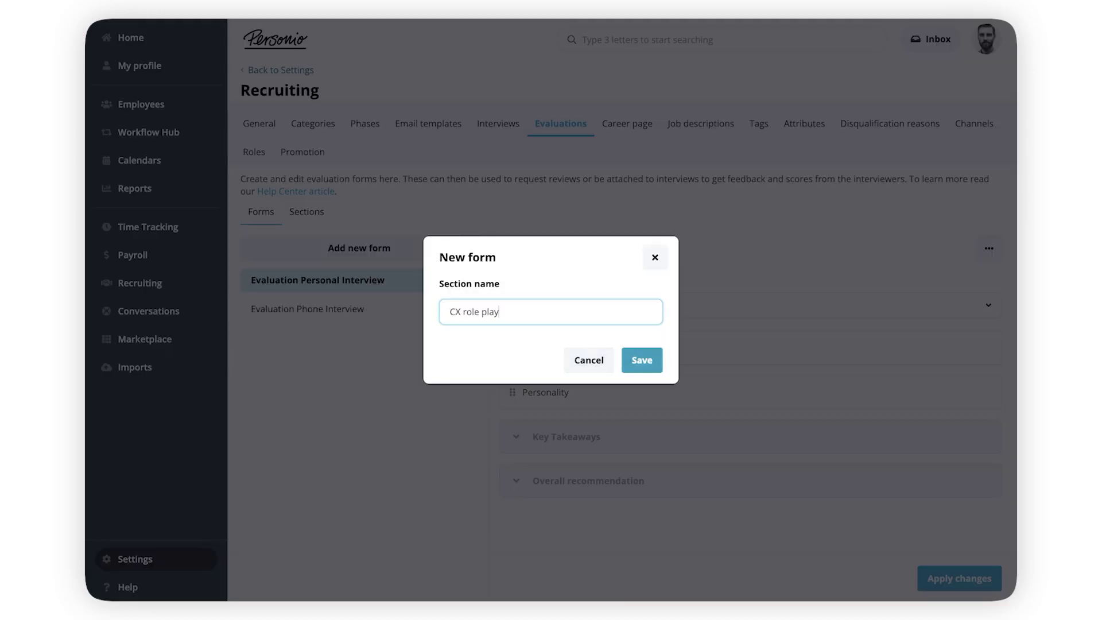
{"action": "key", "text": "Return"}
Add Language skills, Problem solving and Customer empathy sections, ordered Problem solving, Customer empathy, Language skills
{"action": "left_click", "coordinate": [426, 166]}
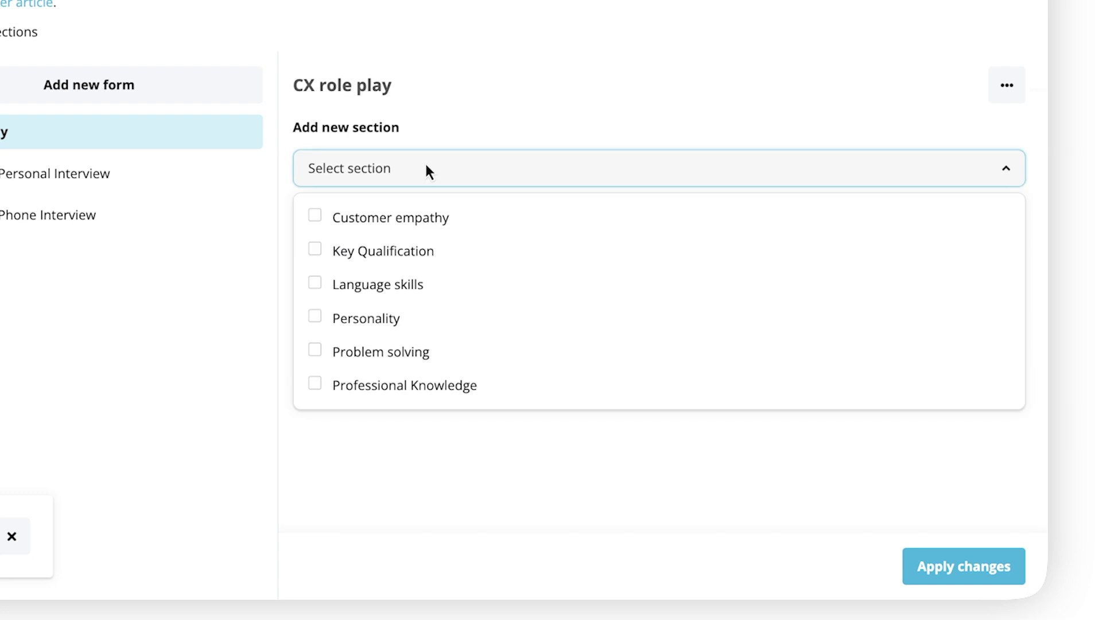
{"action": "left_click", "coordinate": [458, 285]}
{"action": "left_click", "coordinate": [459, 353]}
{"action": "left_click", "coordinate": [459, 219]}
{"action": "left_click", "coordinate": [908, 568]}
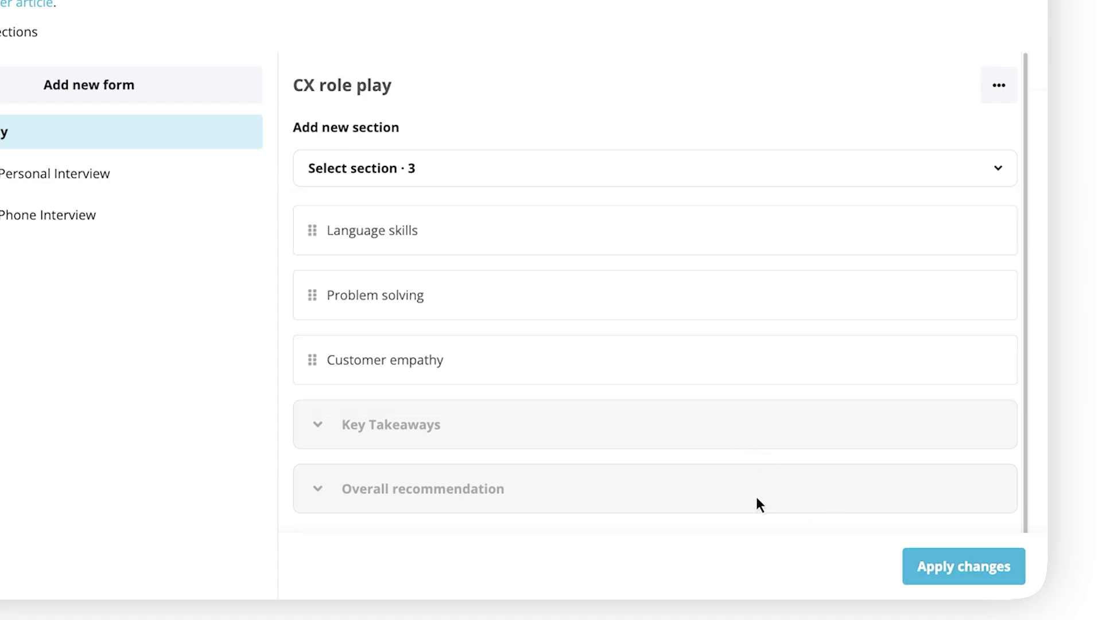
{"action": "left_click_drag", "start_coordinate": [313, 294], "coordinate": [311, 226]}
{"action": "mouse_move", "coordinate": [312, 295]}
{"action": "left_mouse_down"}
{"action": "mouse_move", "coordinate": [312, 368]}
{"action": "mouse_move", "coordinate": [310, 355]}
{"action": "left_mouse_up"}
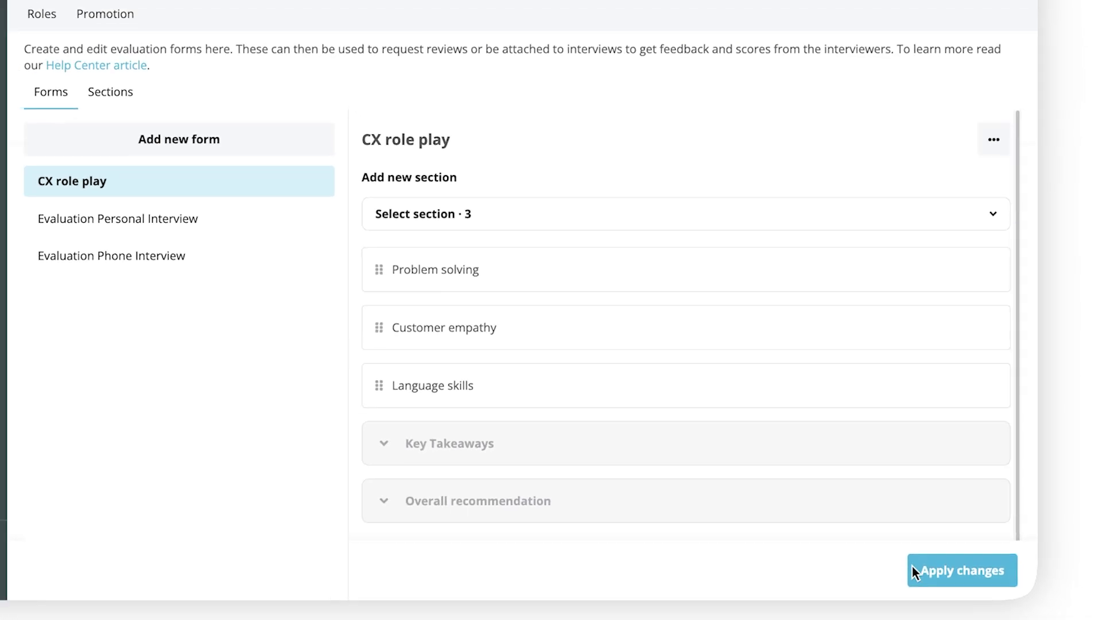
Apply the CX role play form changes, then delete the form and confirm
{"action": "left_click", "coordinate": [908, 563]}
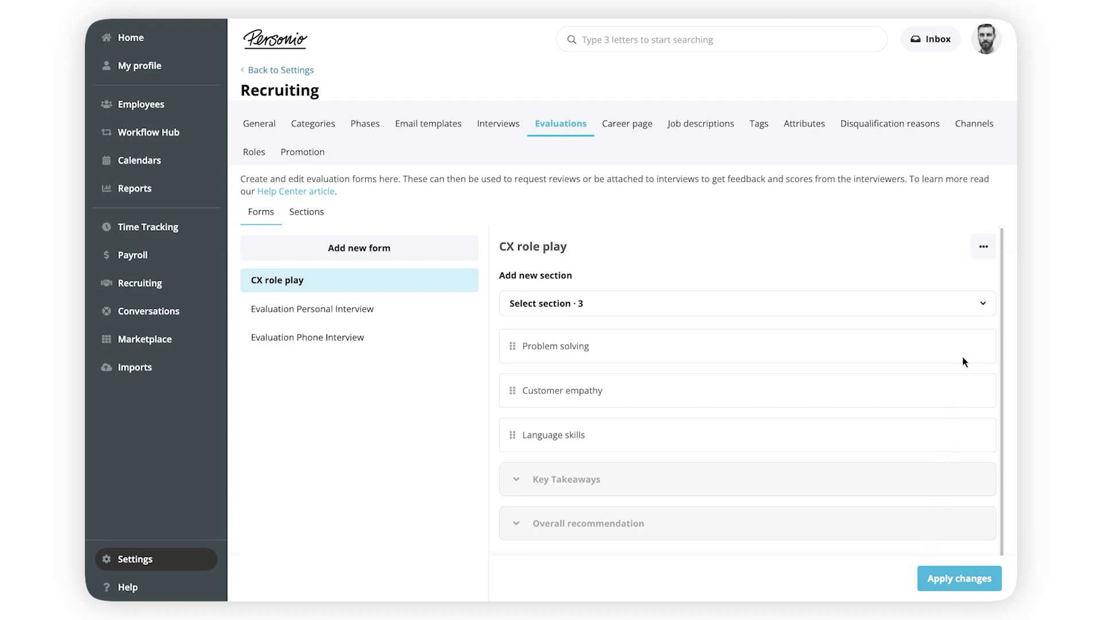
{"action": "left_click", "coordinate": [984, 248]}
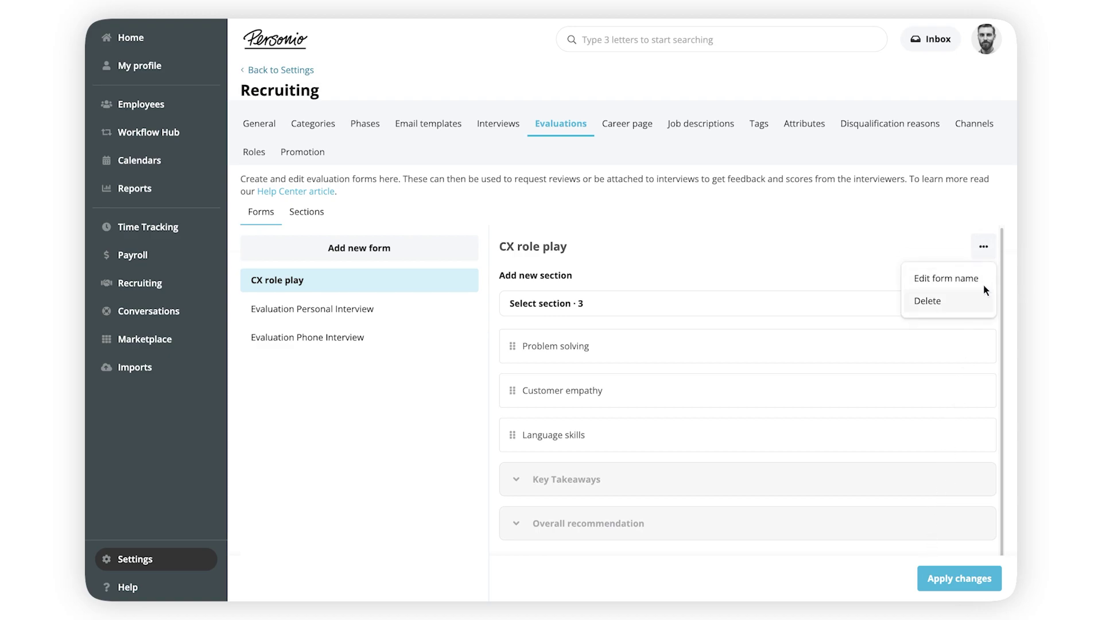
{"action": "left_click", "coordinate": [927, 301]}
{"action": "left_click", "coordinate": [657, 354]}
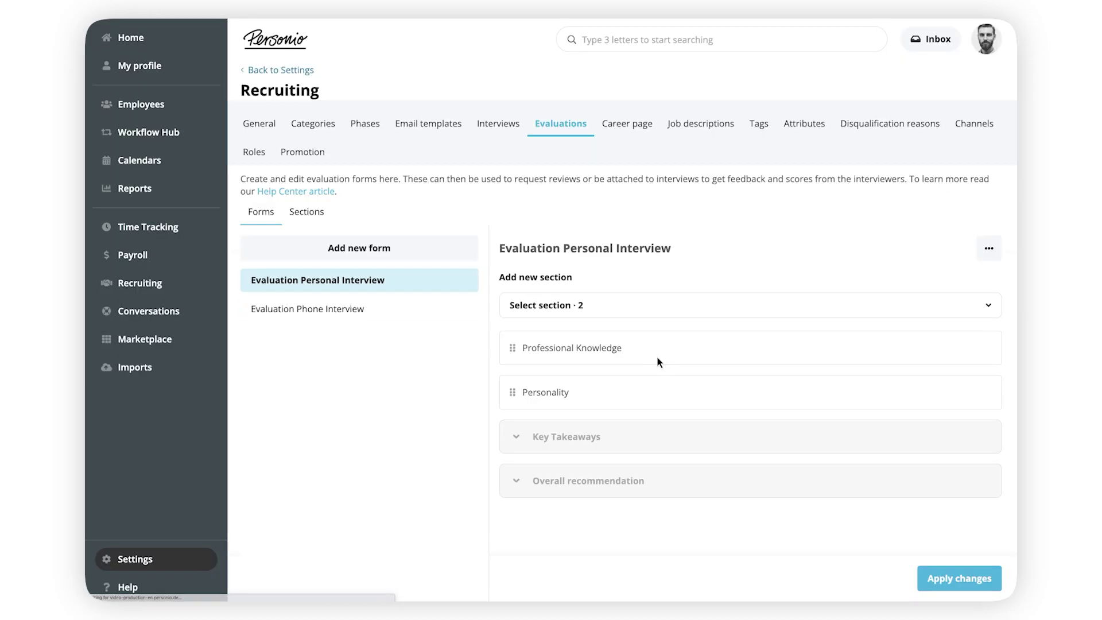